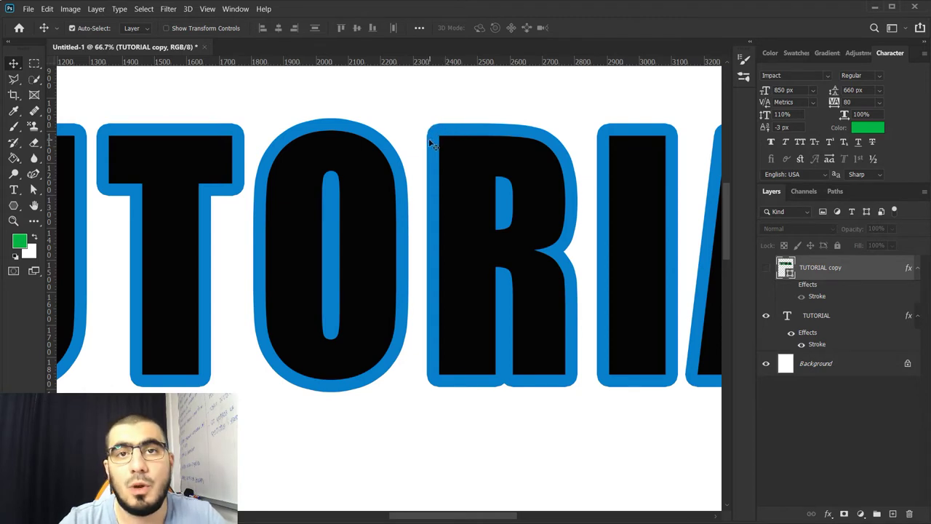
Step: Hide the original TUTORIAL layer and show its green-stroked copy to preview it
left_click(766, 318)
left_click(765, 268)
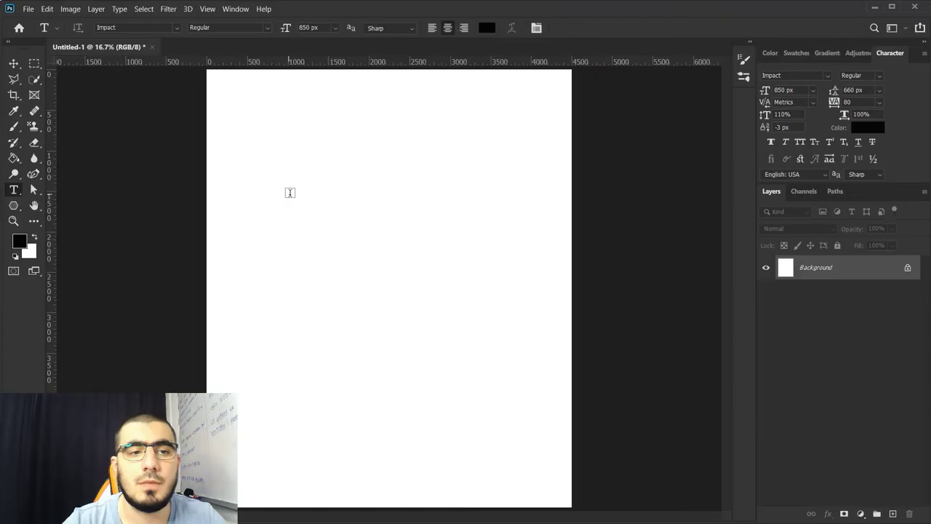
Step: Type TUTORIAL as a new text layer and centre it horizontally near the top of the page
left_click(288, 186)
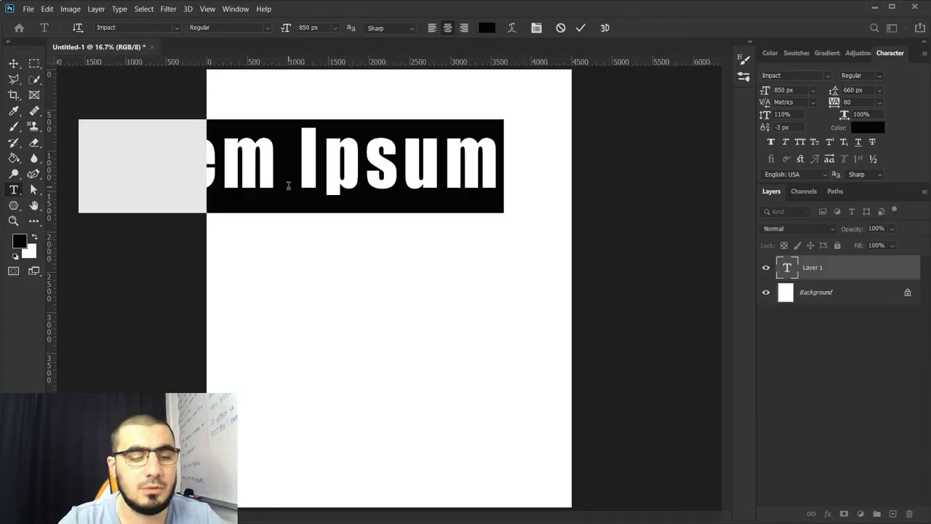
type("TU")
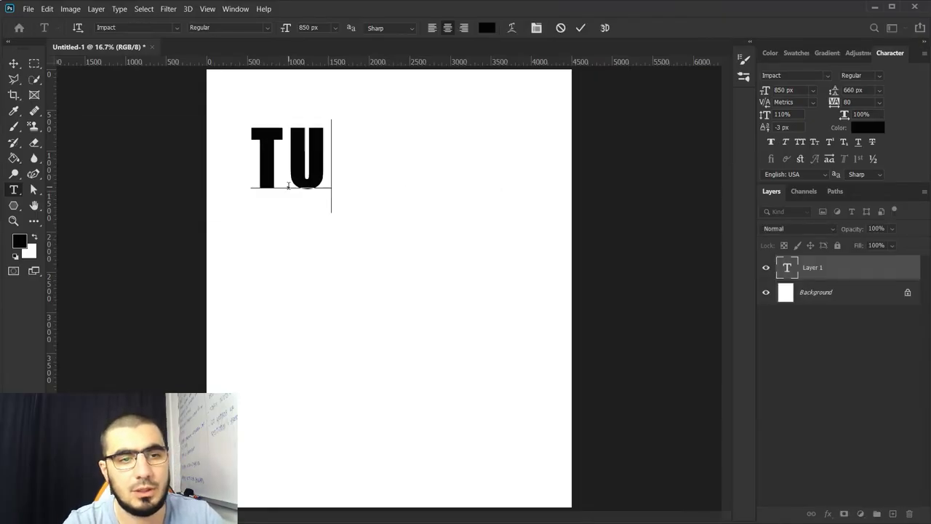
type("TORIAL")
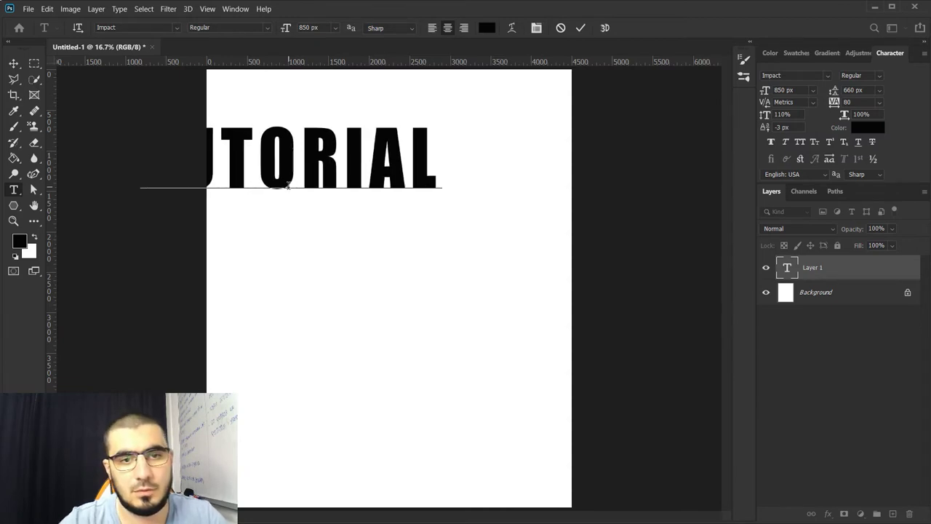
key("ctrl+Return")
key("v")
left_click_drag(310, 170, 413, 201)
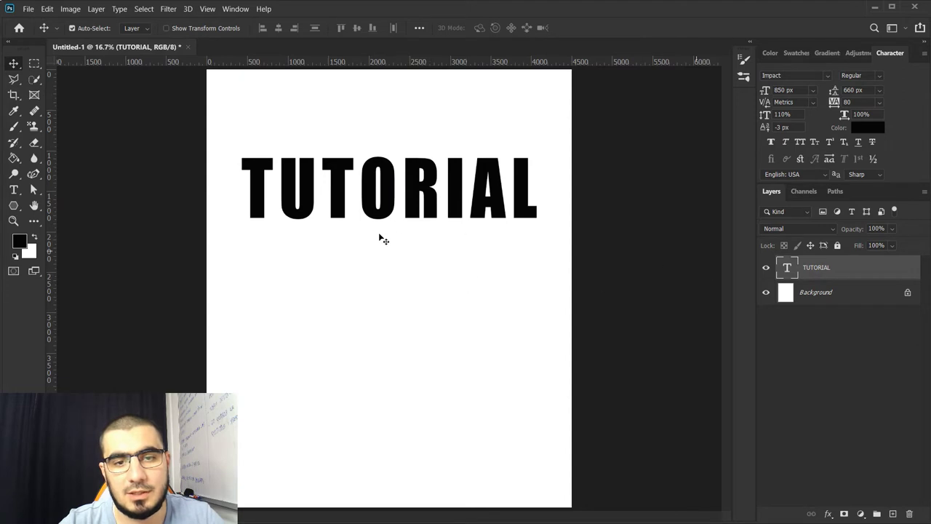
right_click(839, 275)
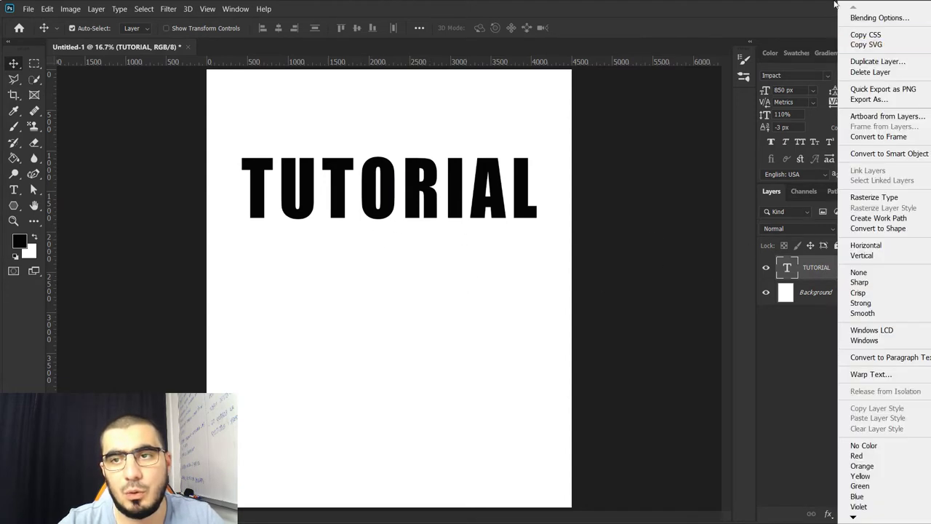
Step: Add a 38 px blue Outside Stroke effect to the TUTORIAL layer via Blending Options
left_click(879, 17)
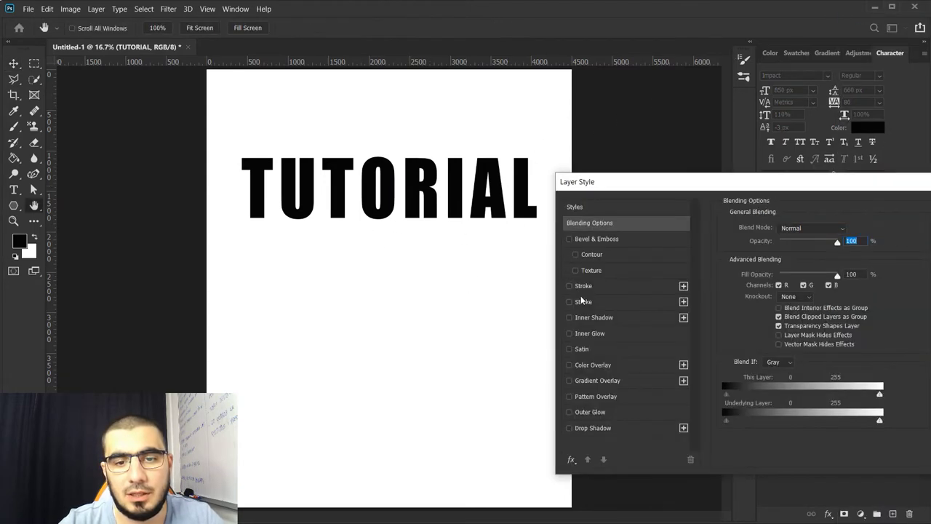
left_click_drag(615, 184, 331, 246)
left_click(283, 348)
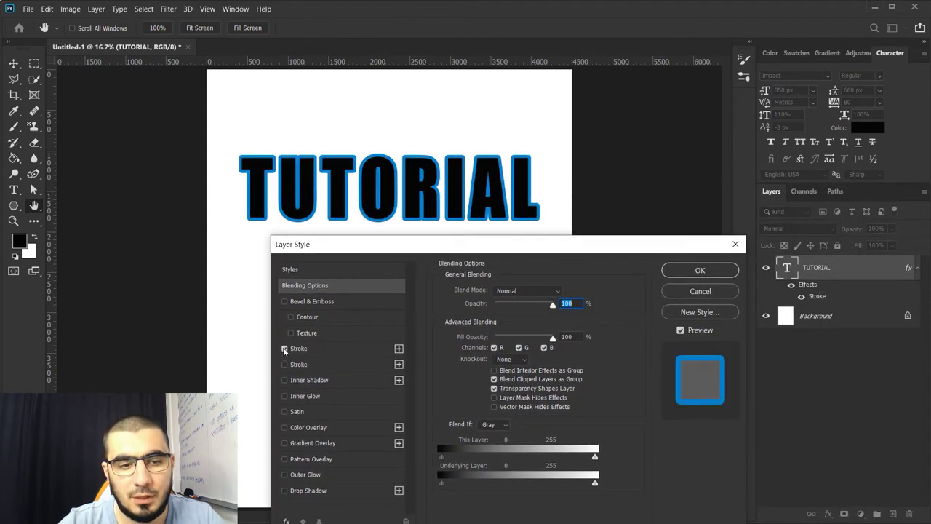
left_click(301, 348)
key("ctrl+plus")
key("ctrl+plus")
key("ctrl+plus")
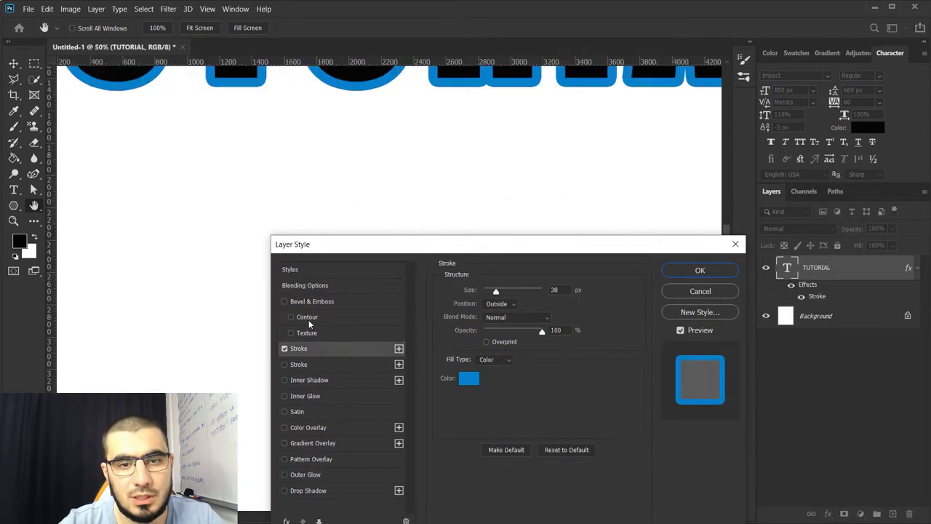
key("Return")
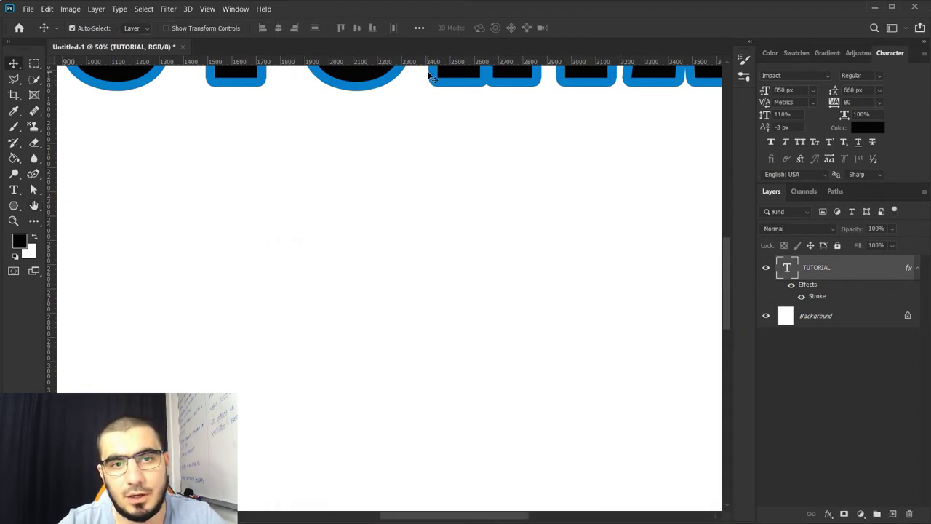
left_click_drag(453, 166, 388, 410)
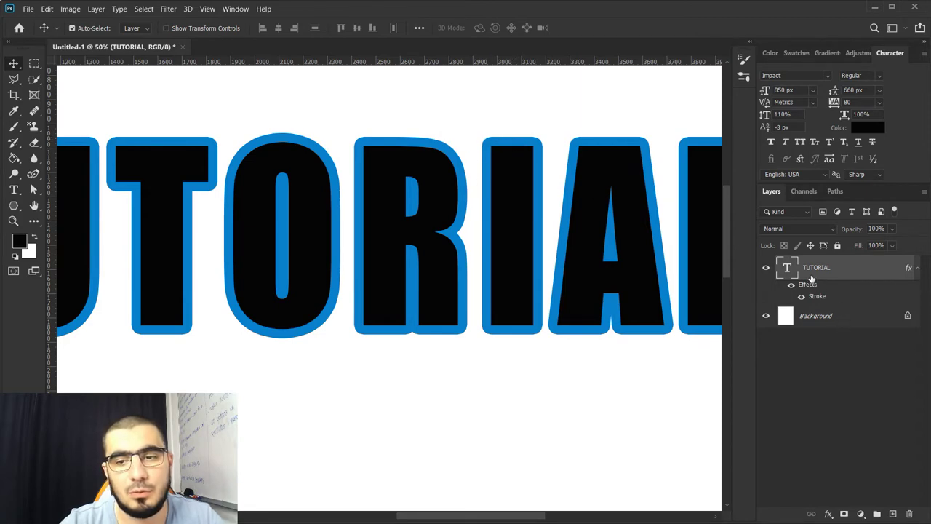
key("ctrl")
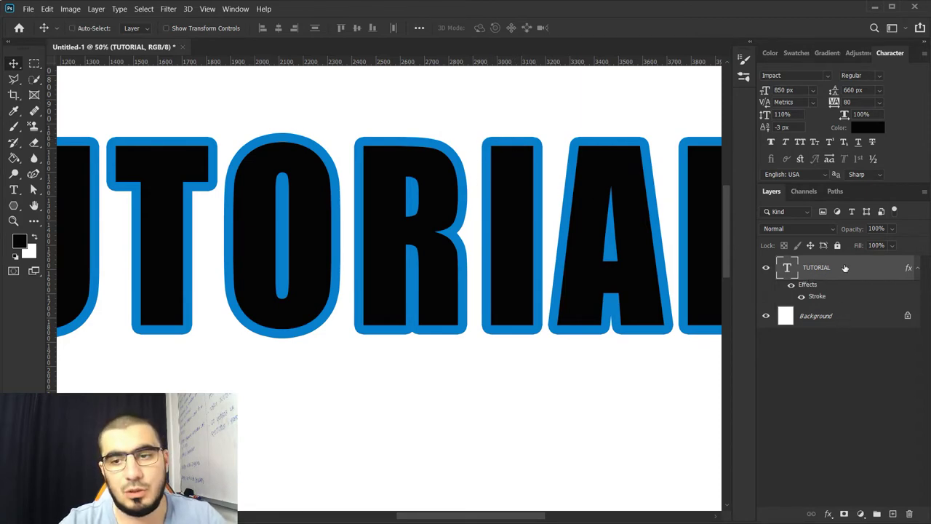
Step: Duplicate the TUTORIAL layer, hide the copy's stroke effect, and convert the copy to a shape
key("ctrl+j")
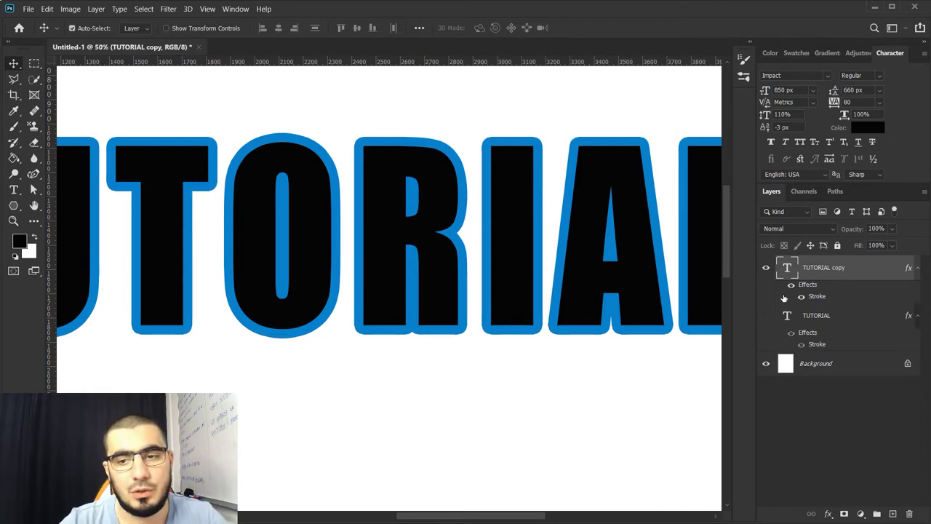
left_click(791, 285)
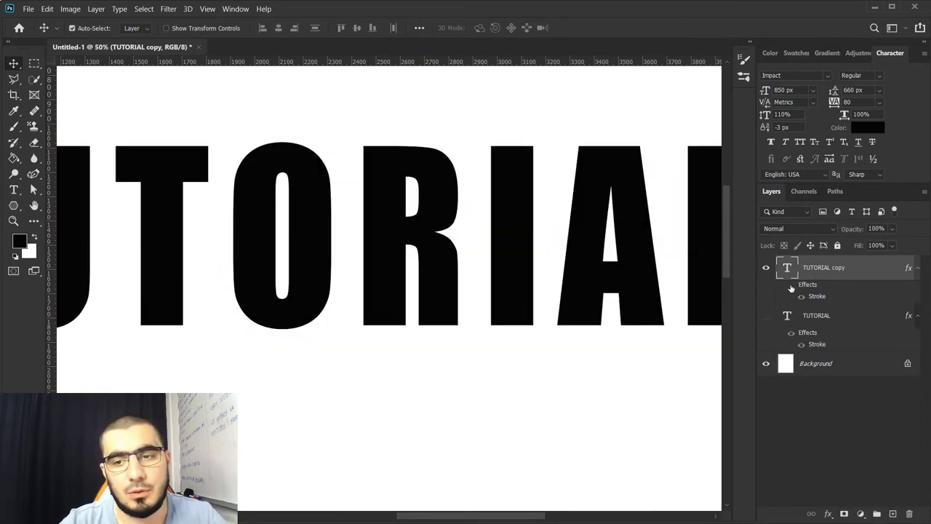
right_click(853, 269)
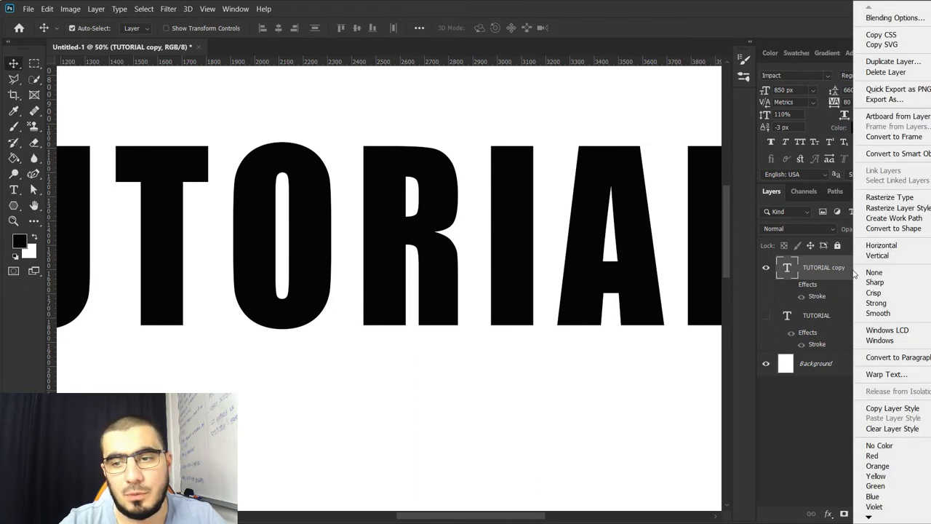
left_click(894, 228)
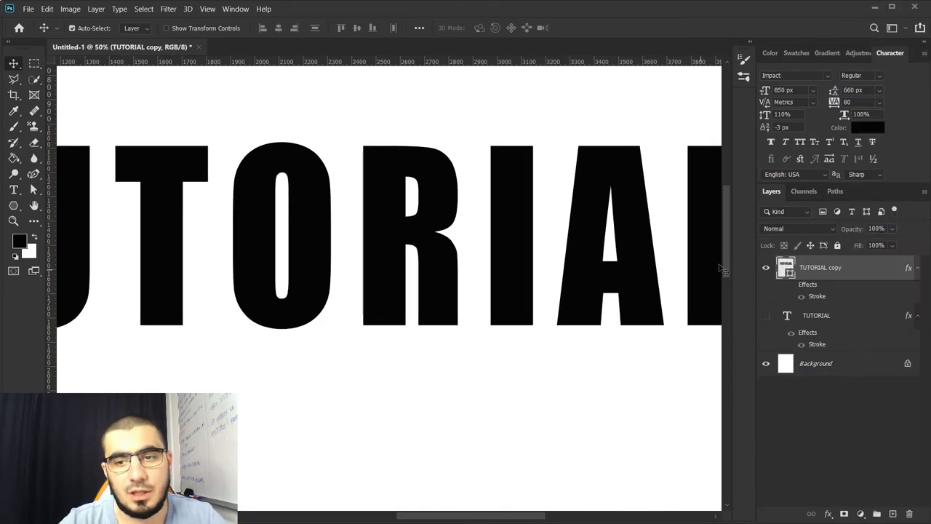
Step: With the Direct Selection Tool, give the TUTORIAL shape a blue 30 px stroke
right_click(35, 190)
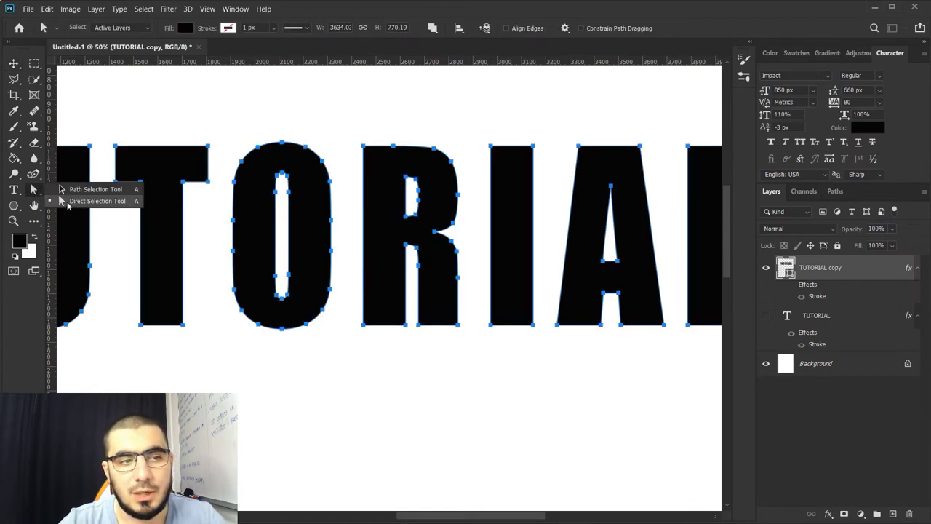
left_click(67, 202)
key("ctrl+minus")
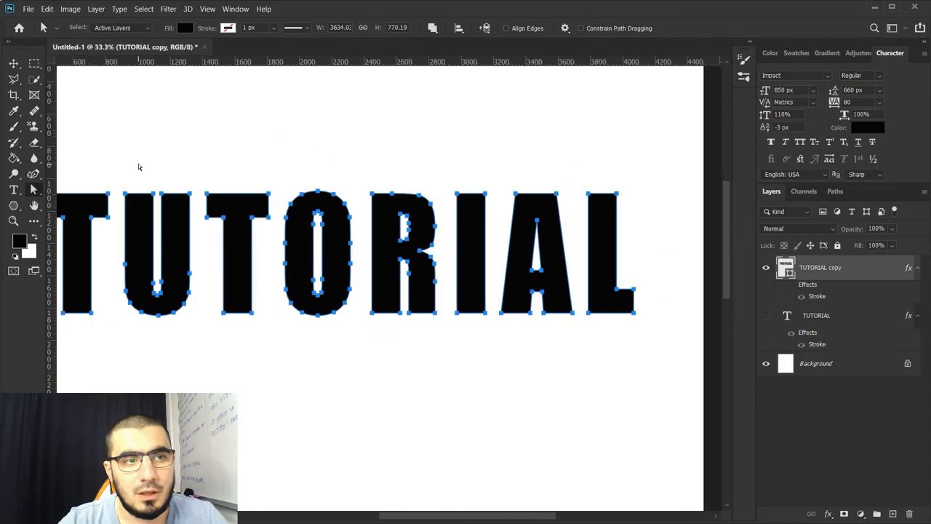
left_click(228, 29)
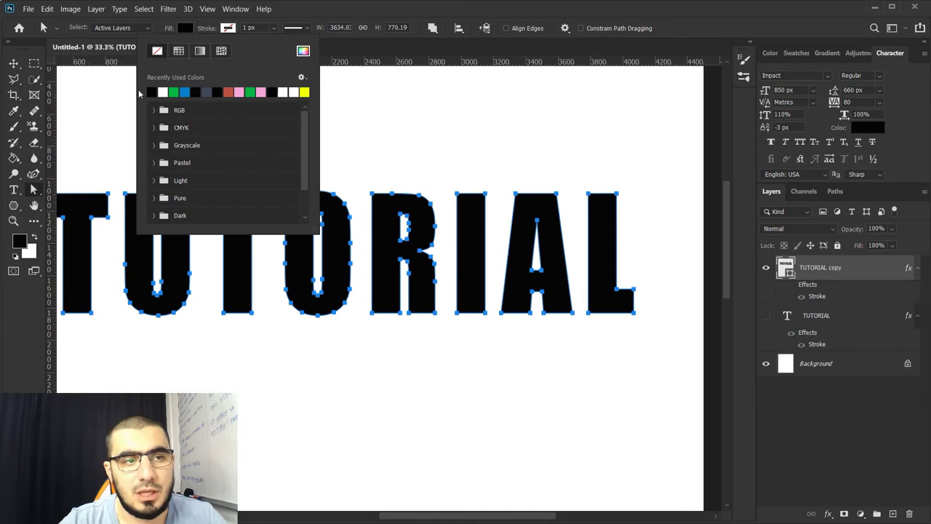
left_click(185, 91)
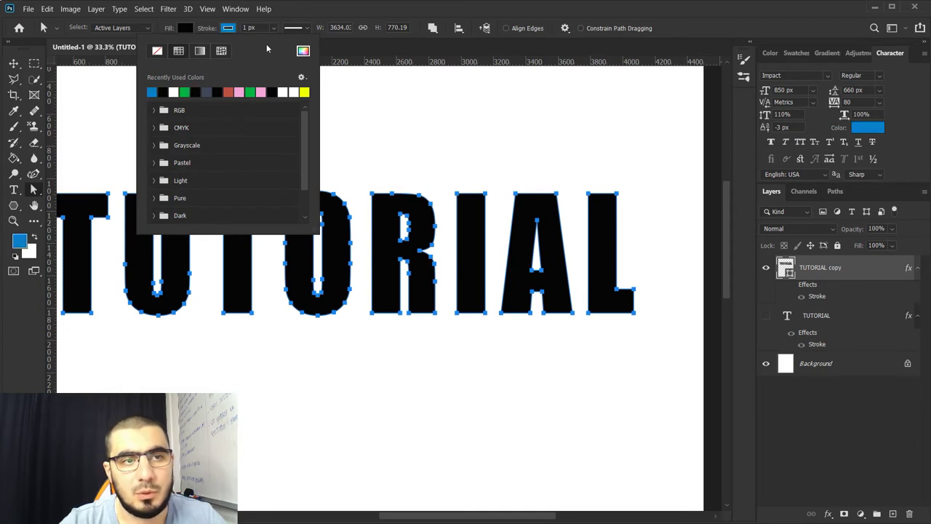
left_click(228, 29)
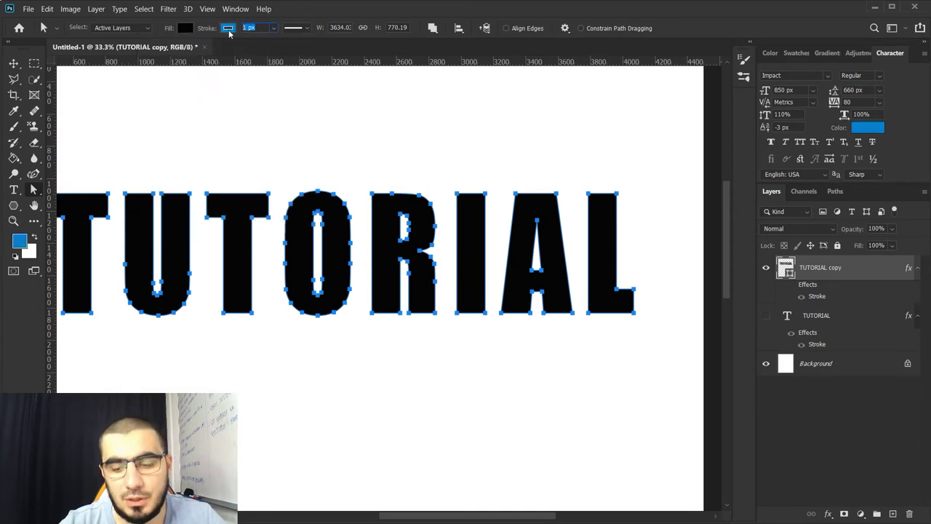
type("30")
key("Return")
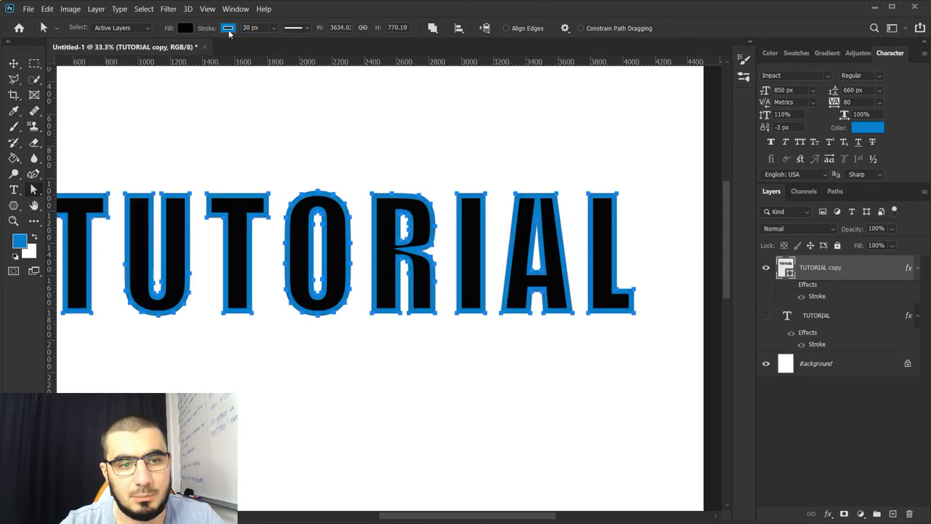
left_click(306, 30)
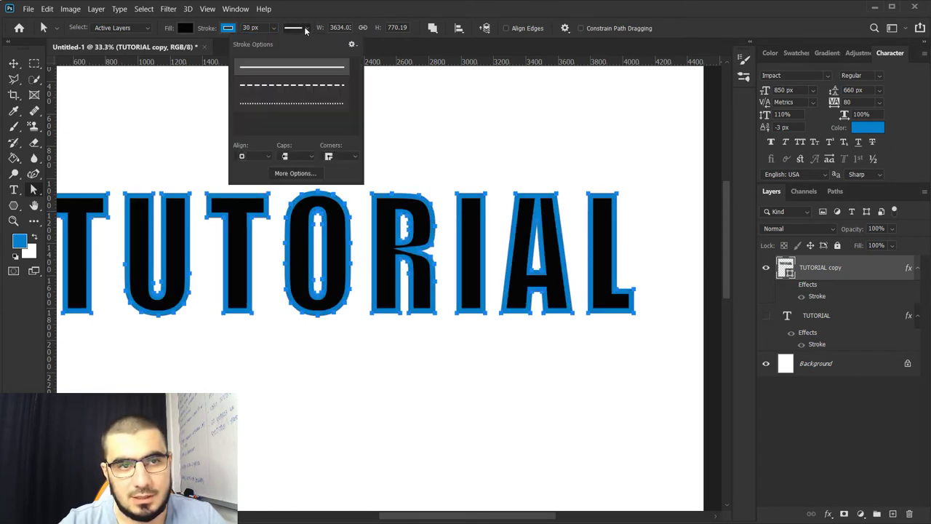
Step: Align the shape's blue stroke to the outside of the letters
left_click(266, 157)
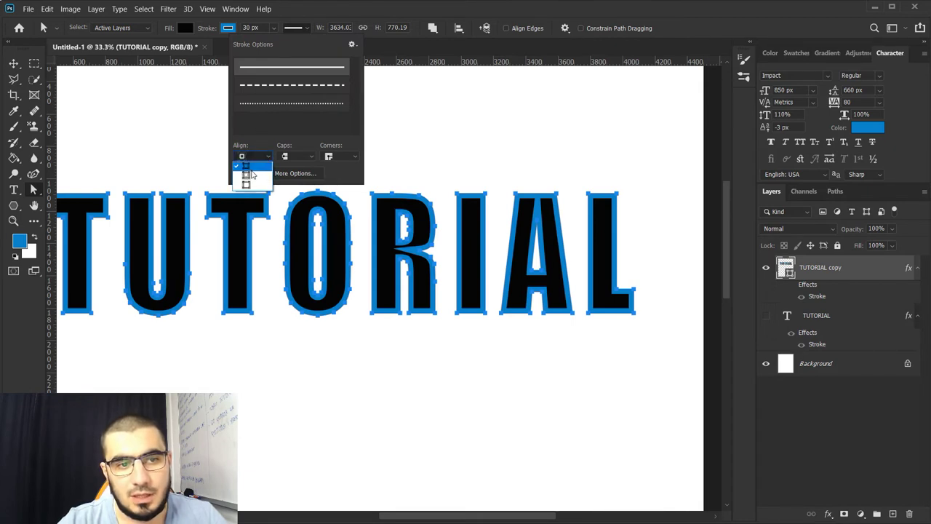
left_click(250, 176)
left_click(257, 157)
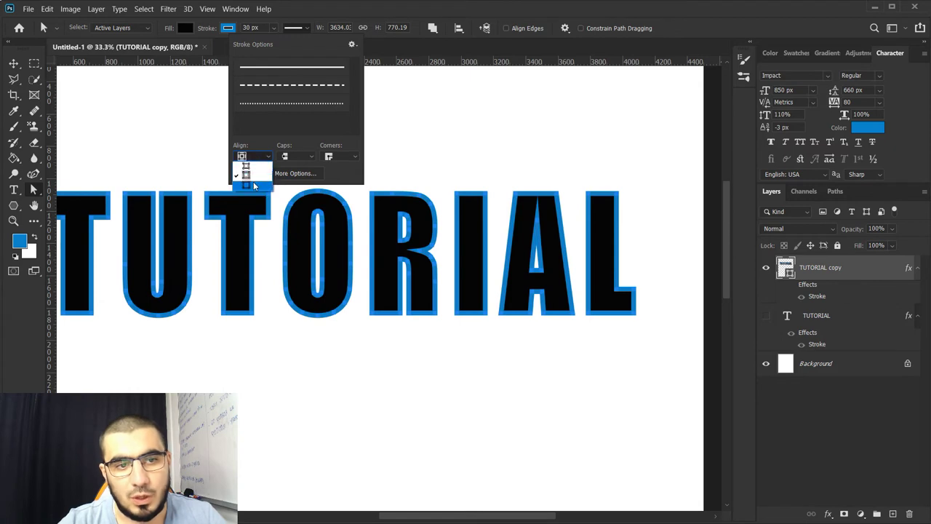
left_click(255, 184)
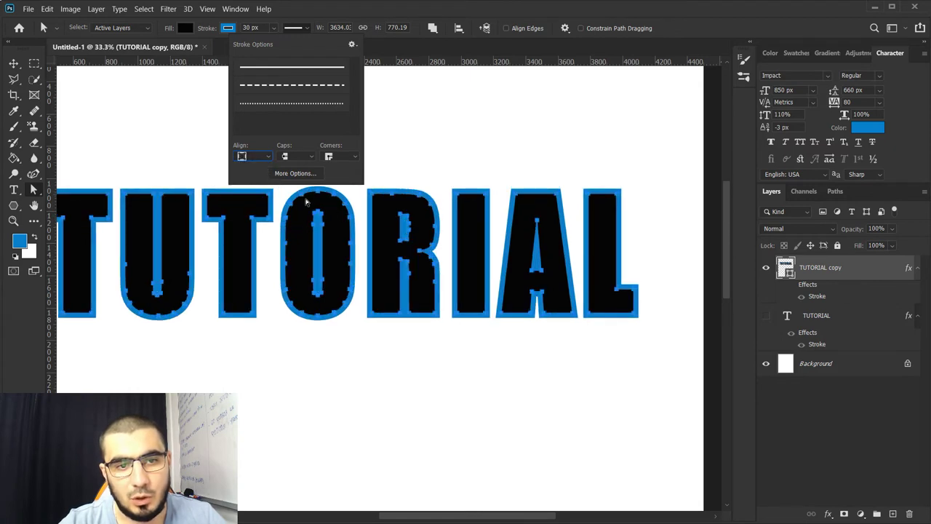
Step: Set the stroke to flat Butt caps and sharp Miter corners
left_click(304, 158)
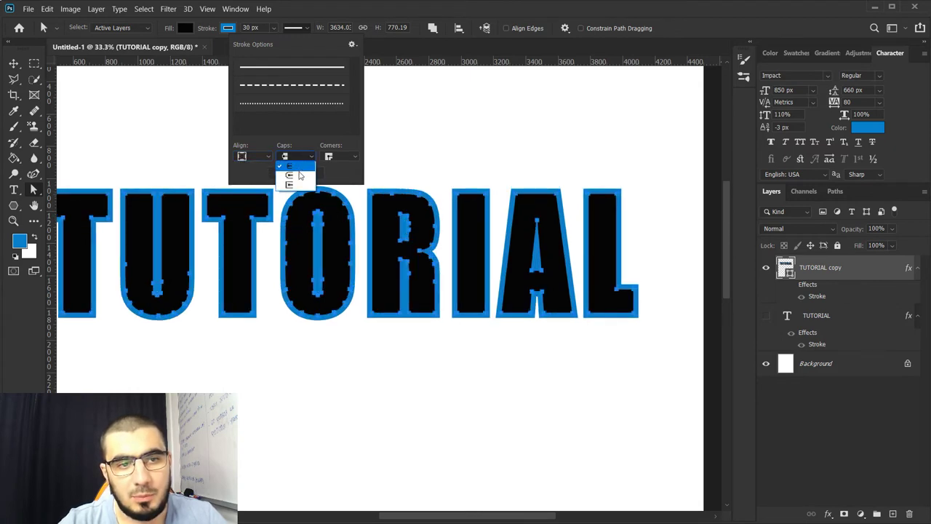
left_click(299, 175)
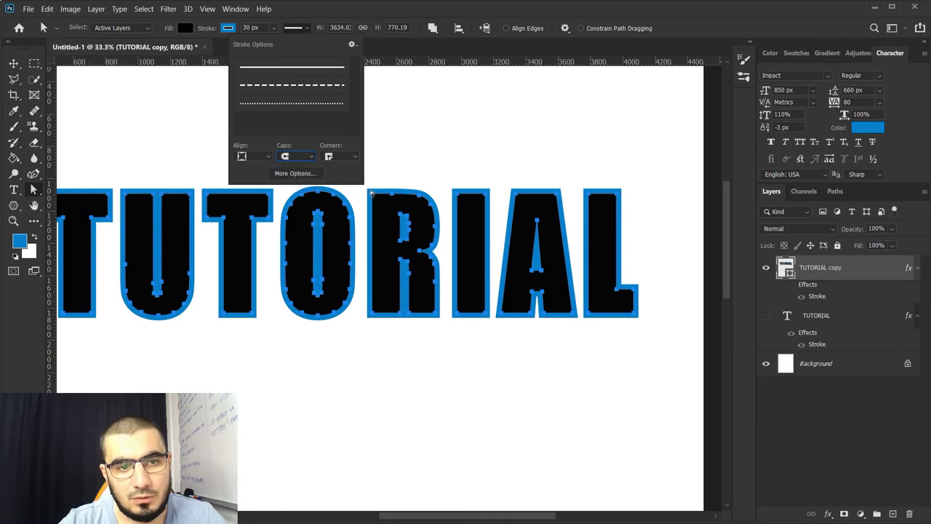
left_click(332, 157)
left_click(331, 176)
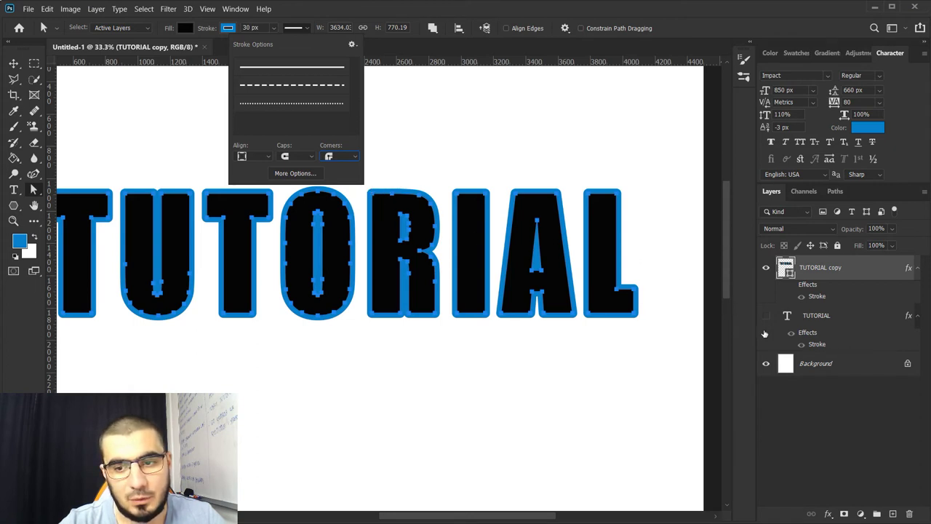
left_click(332, 159)
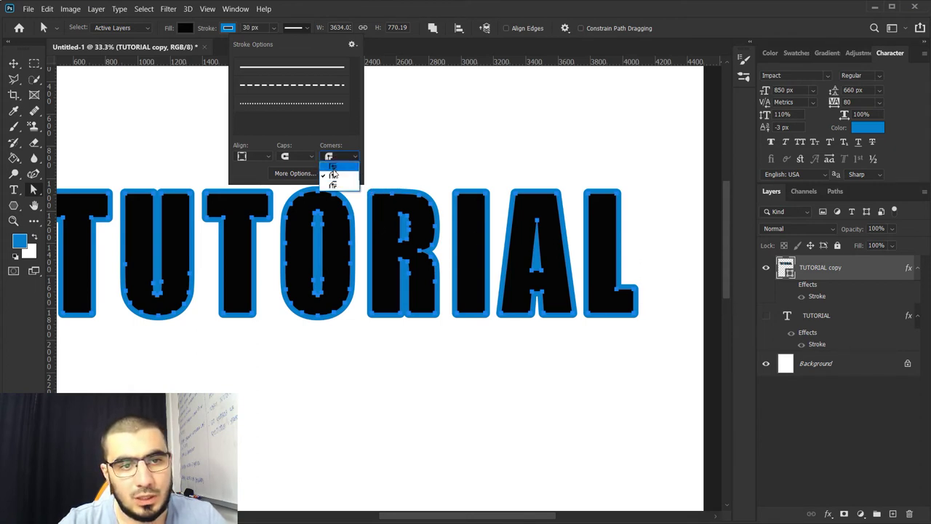
left_click(333, 167)
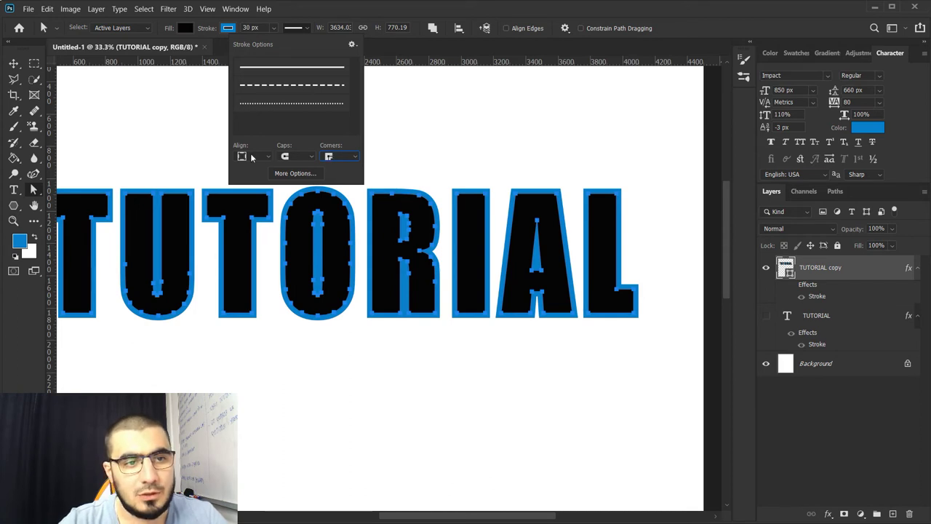
left_click(295, 159)
left_click(291, 167)
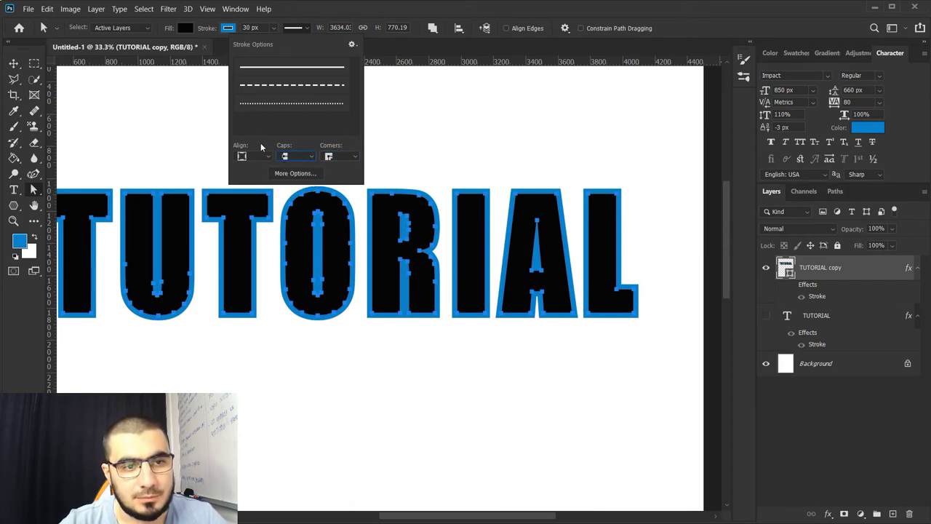
left_click(412, 4)
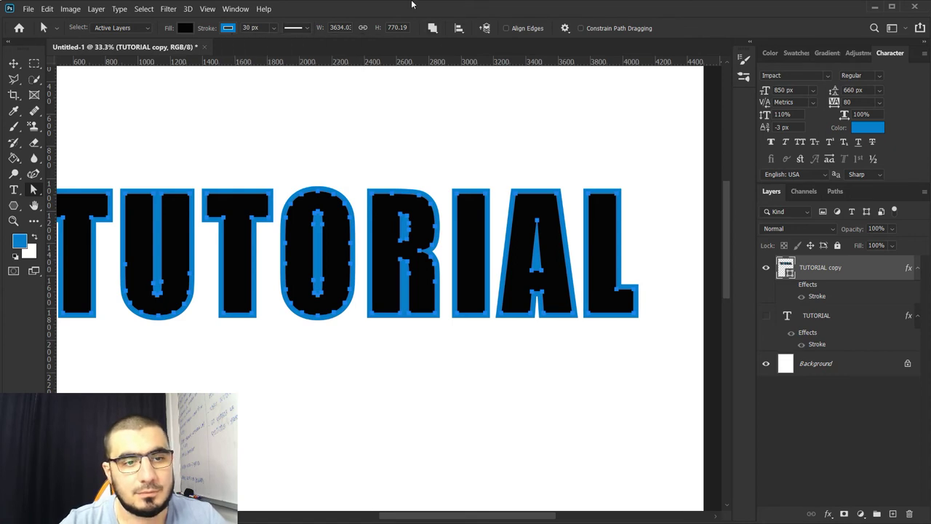
key("ctrl+plus")
key("v")
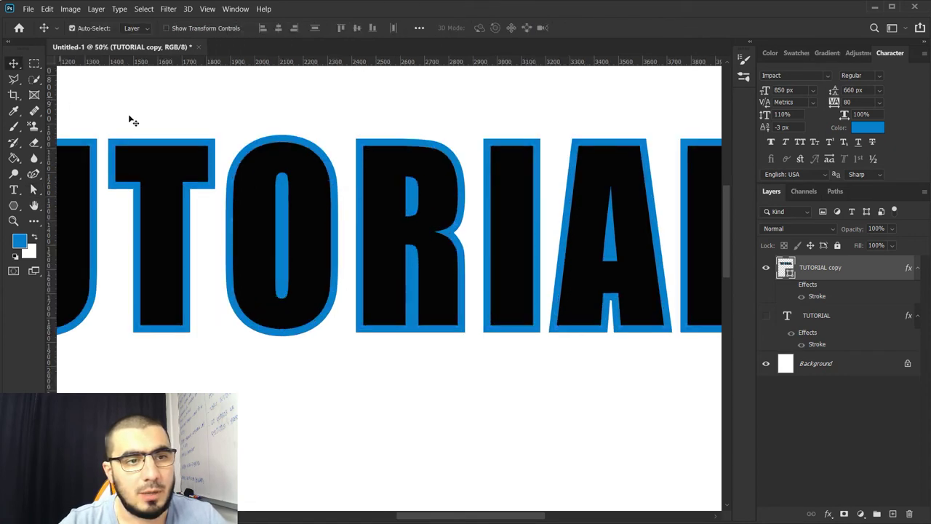
key("ctrl+plus")
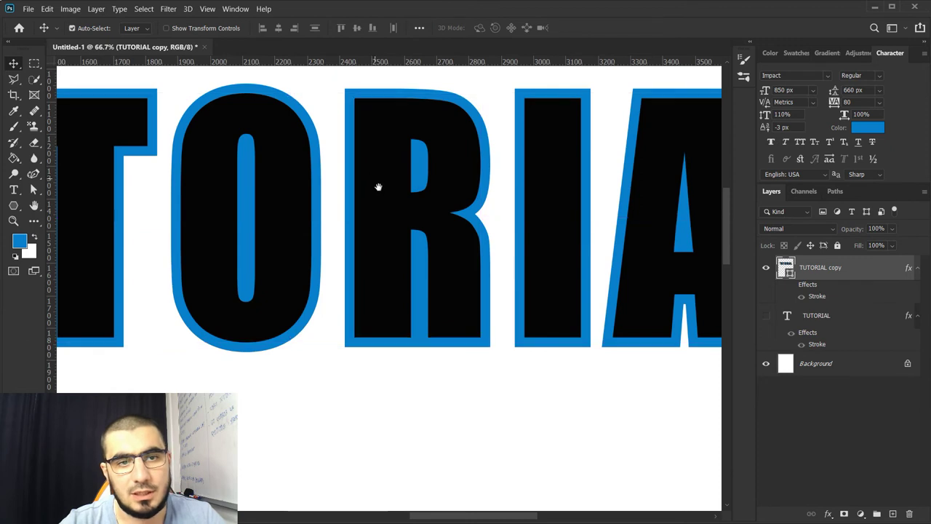
left_click_drag(376, 187, 410, 281)
left_click(768, 316)
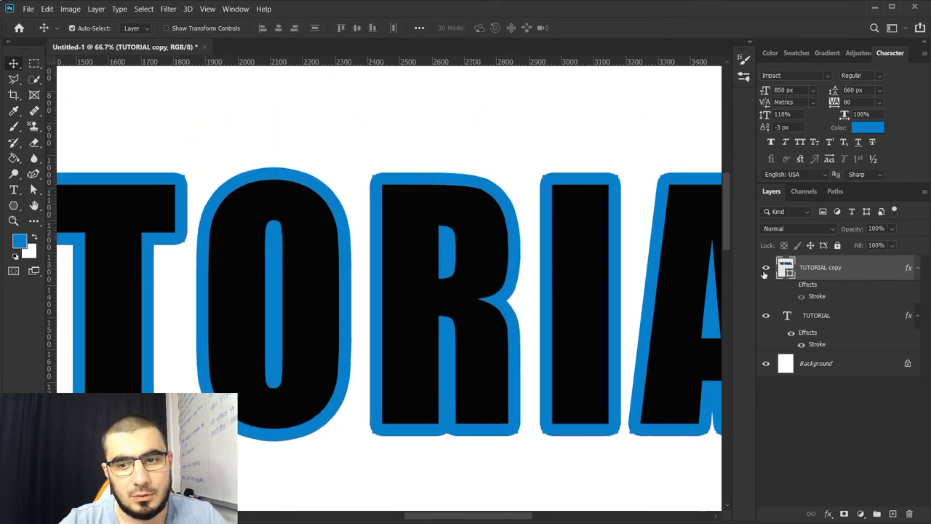
left_click(765, 267)
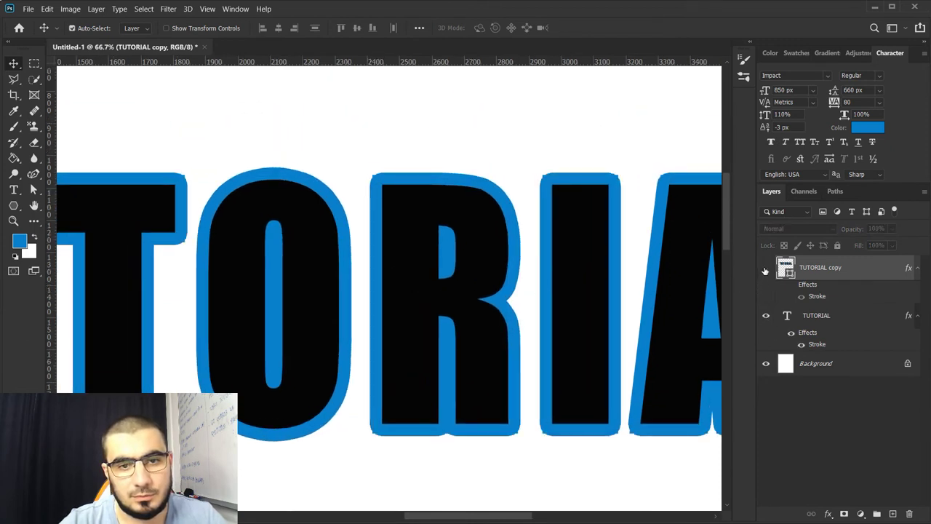
left_click(767, 317)
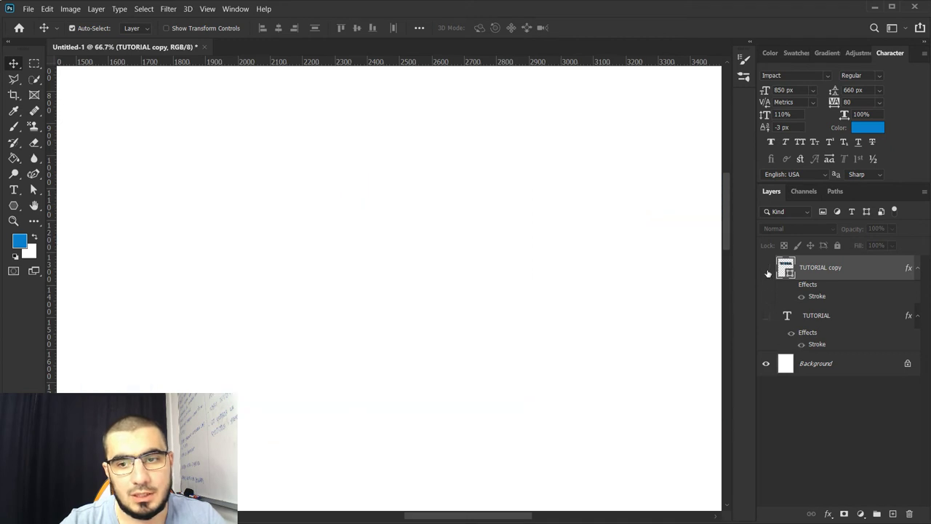
left_click(765, 268)
key("ctrl+minus")
key("ctrl+minus")
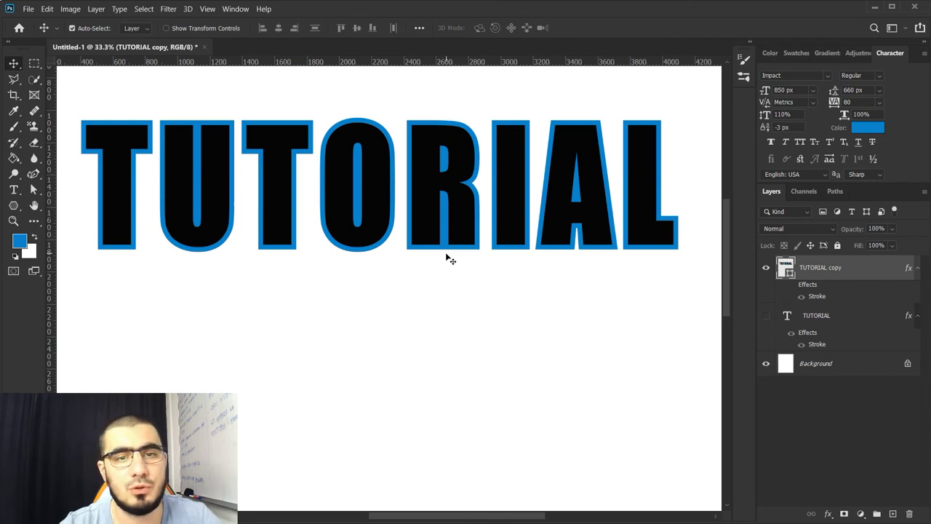
Step: Free-transform the TUTORIAL shape, dragging its right corners so the word slants upward to the right
left_click_drag(450, 260, 450, 260)
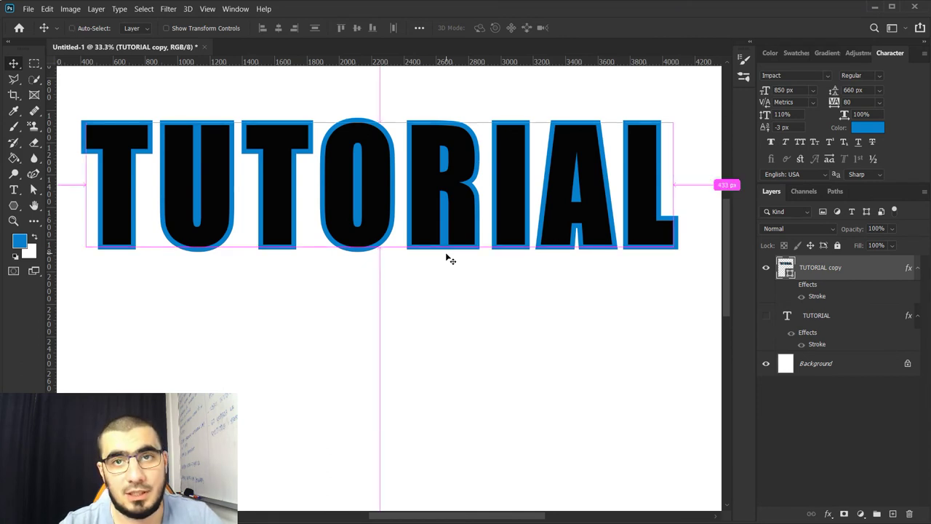
key("ctrl+minus")
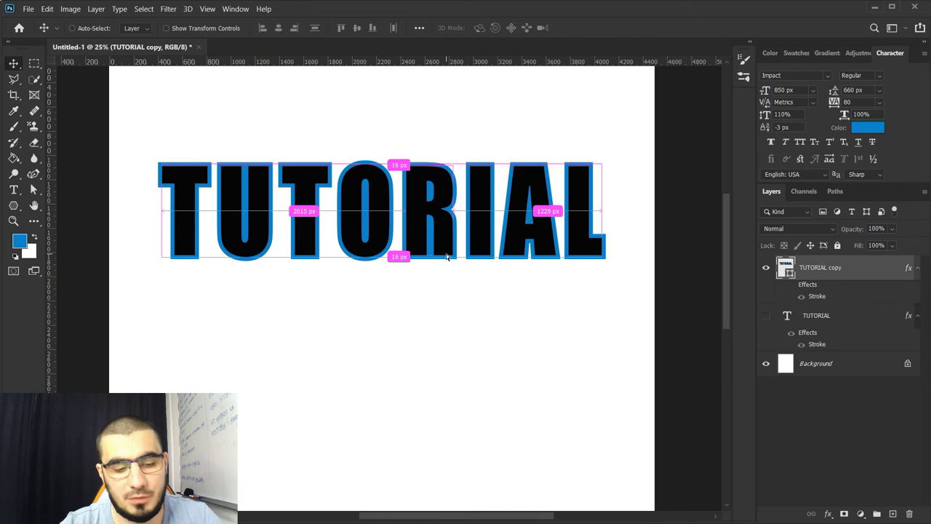
key("ctrl+minus")
key("ctrl+t")
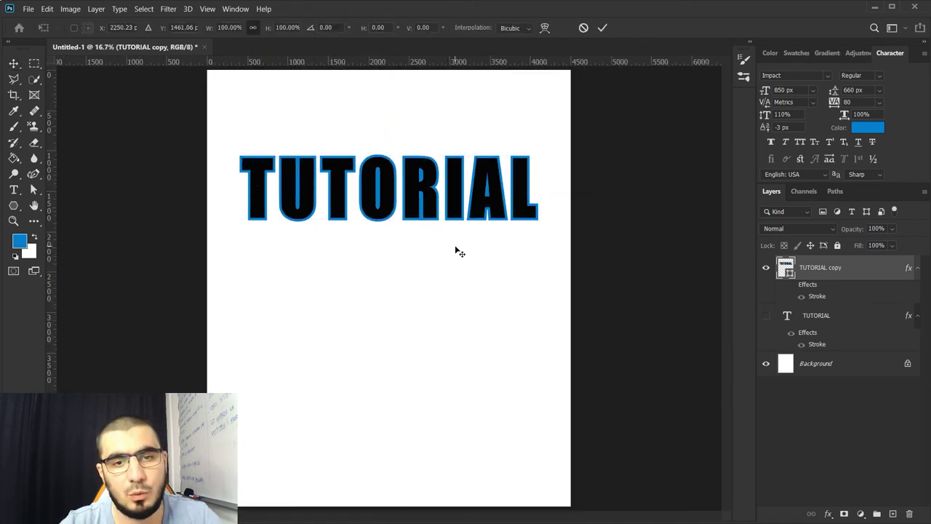
left_click_drag(538, 156, 529, 95)
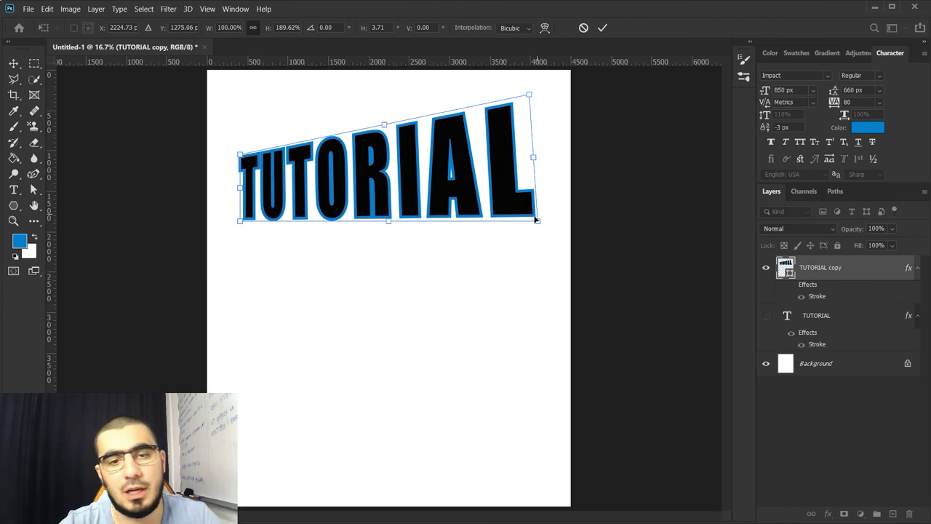
left_click_drag(538, 223, 535, 186)
key("Return")
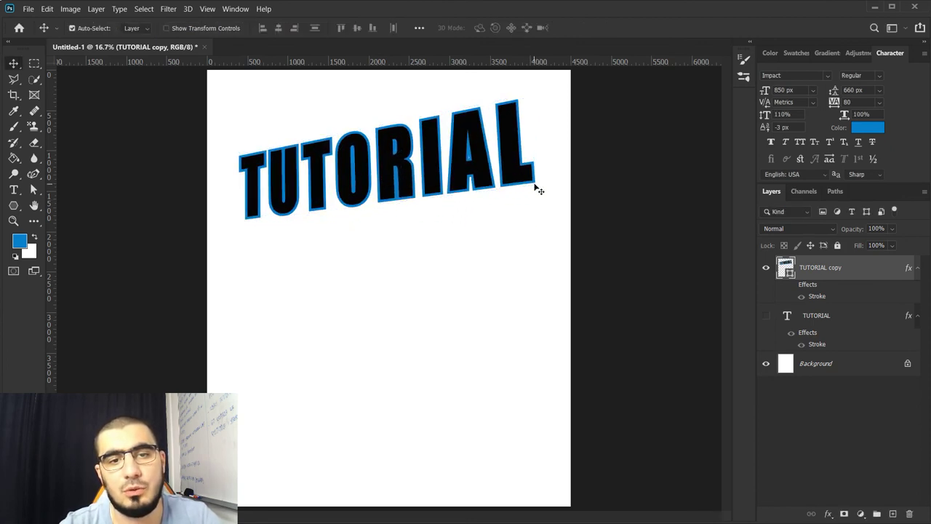